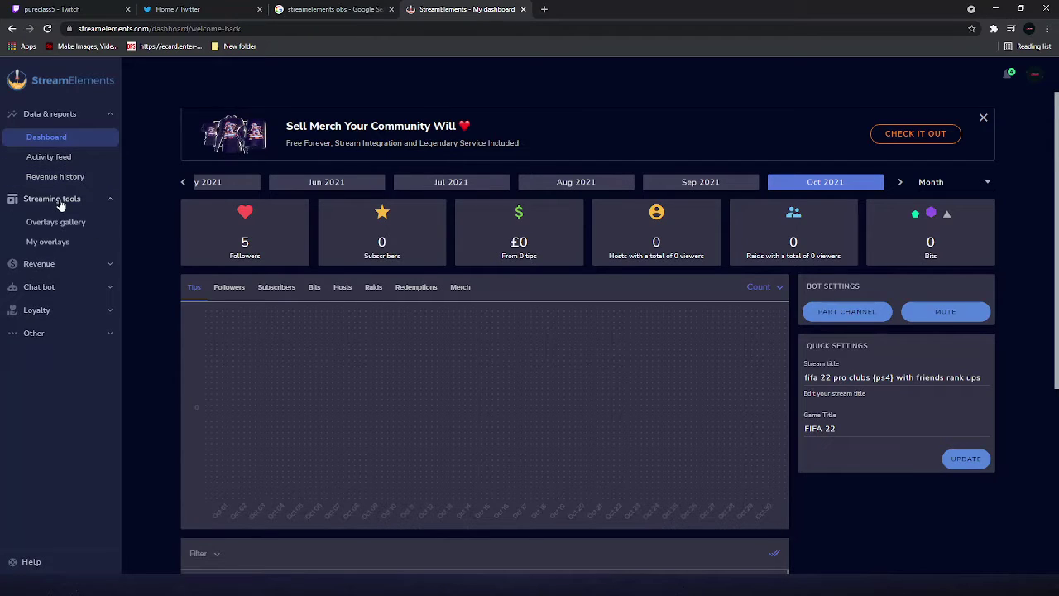
Step: Go to My overlays and scroll the cards to find the Dark Matter Animated Super Theme overlay
{"action": "left_click", "coordinate": [66, 245]}
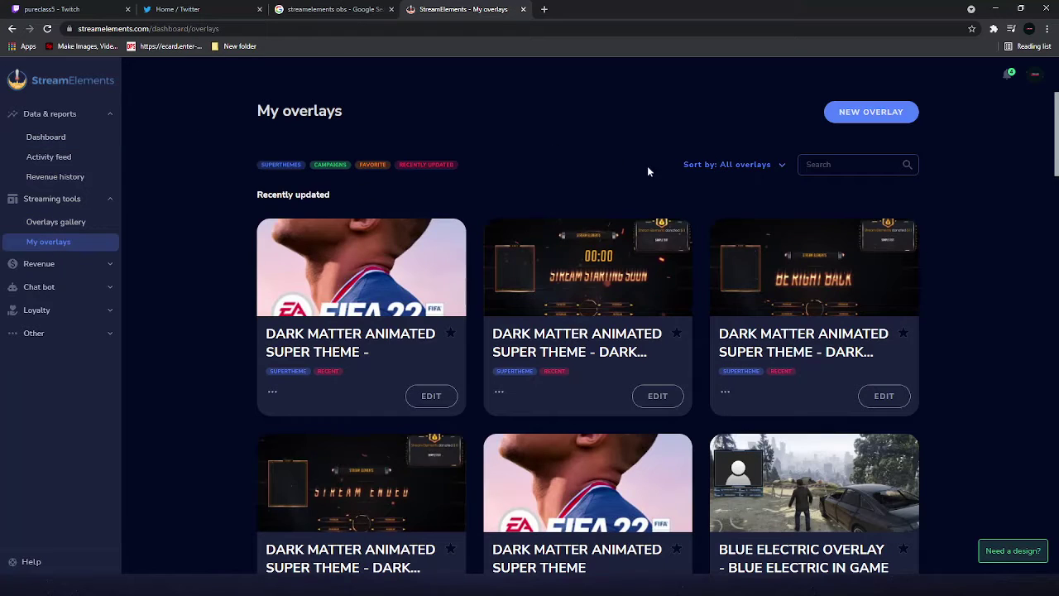
{"action": "scroll", "coordinate": [681, 216], "scroll_direction": "down", "scroll_amount": 1}
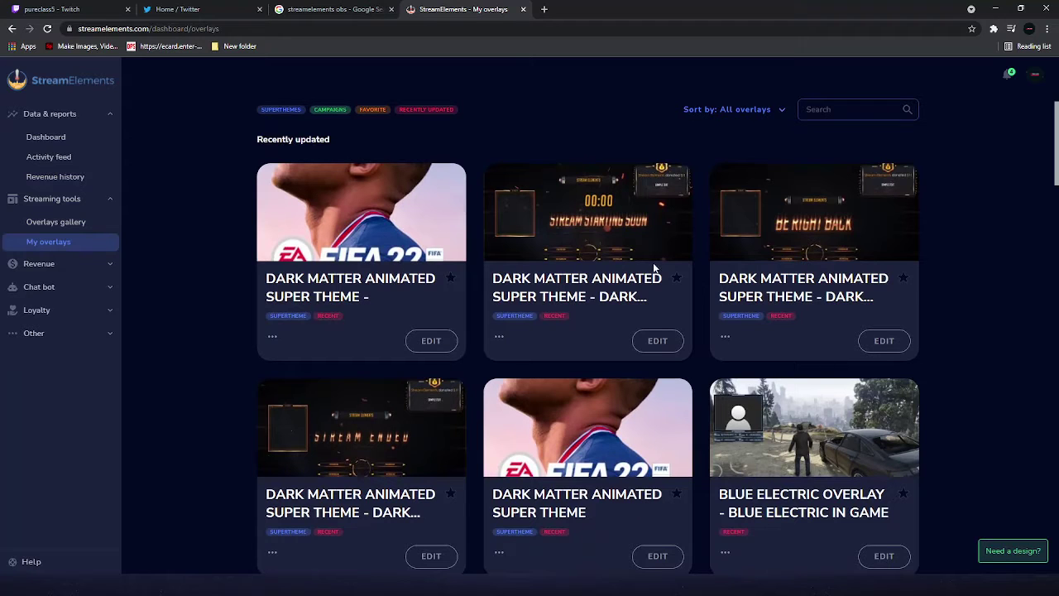
{"action": "scroll", "coordinate": [512, 336], "scroll_direction": "down", "scroll_amount": 2}
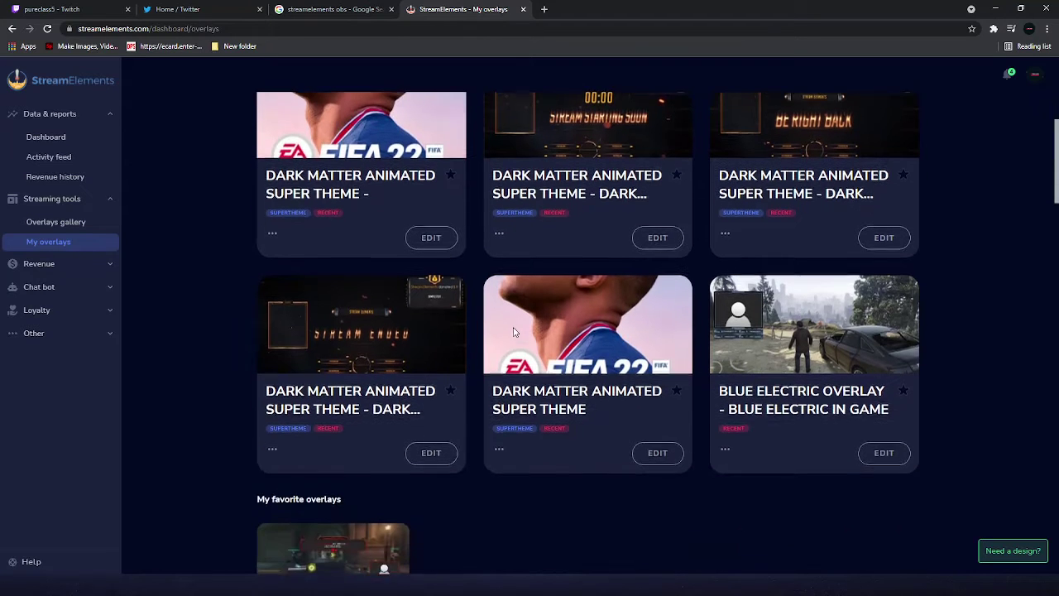
{"action": "scroll", "coordinate": [728, 314], "scroll_direction": "up", "scroll_amount": 2}
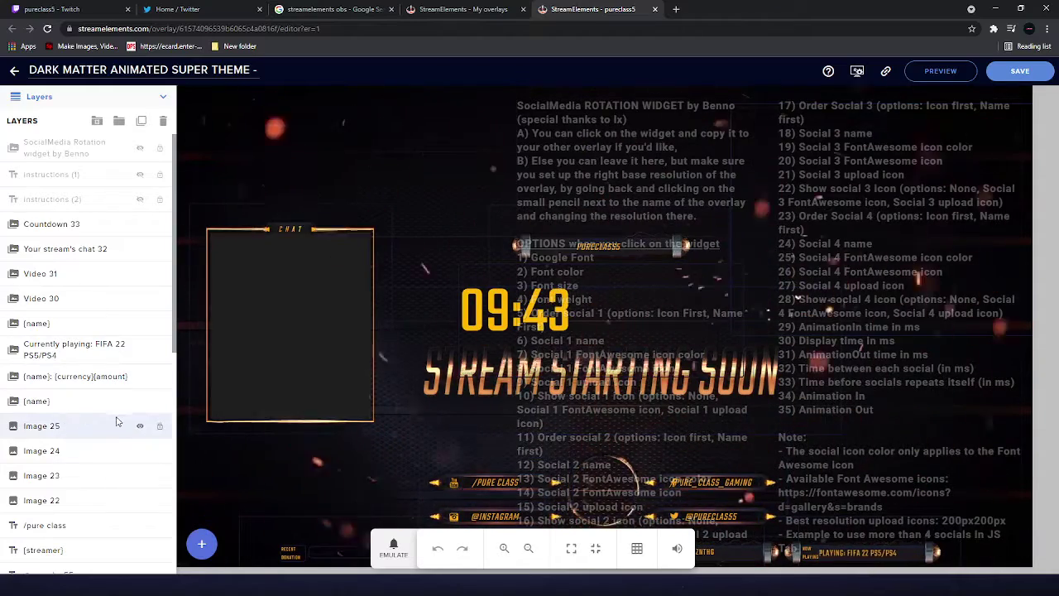
Step: Select the Twitter handle text layer from the social handle elements and expand its message settings
{"action": "scroll", "coordinate": [117, 422], "scroll_direction": "down", "scroll_amount": 3}
{"action": "left_click", "coordinate": [56, 356]}
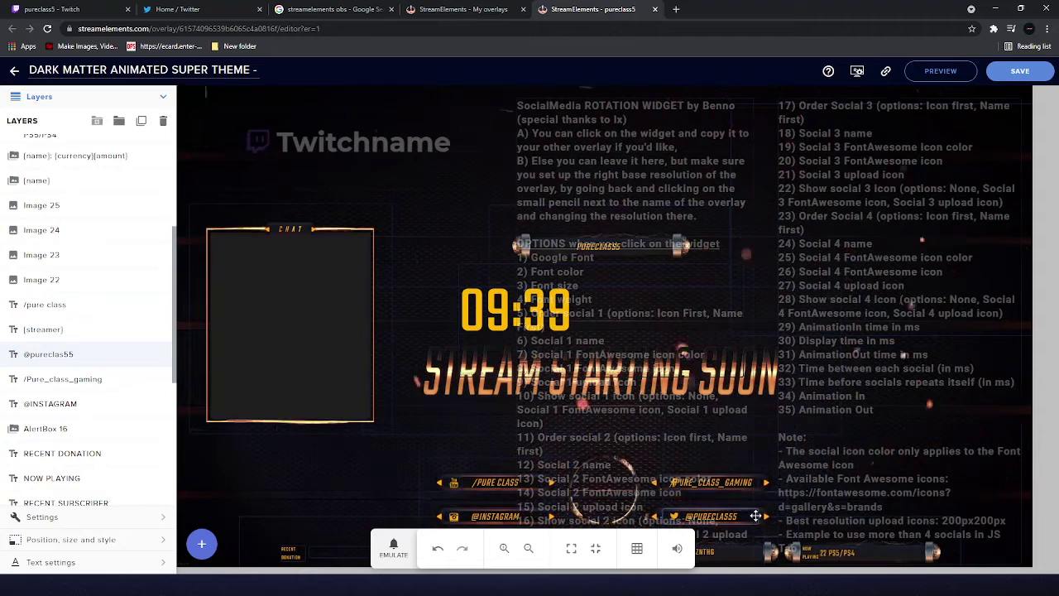
{"action": "left_click", "coordinate": [719, 482]}
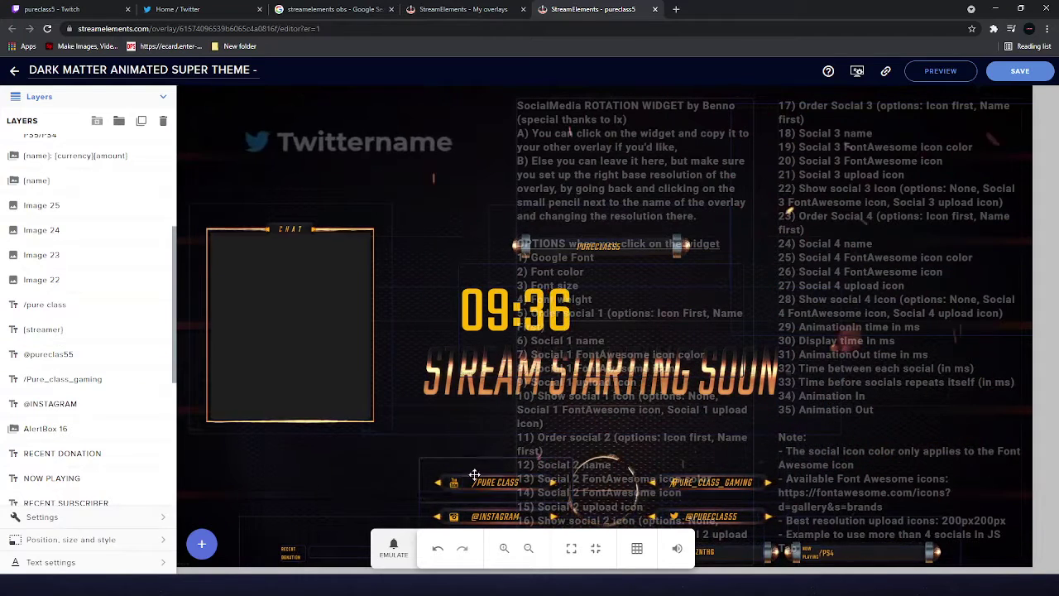
{"action": "left_click", "coordinate": [488, 505]}
{"action": "left_click", "coordinate": [490, 515]}
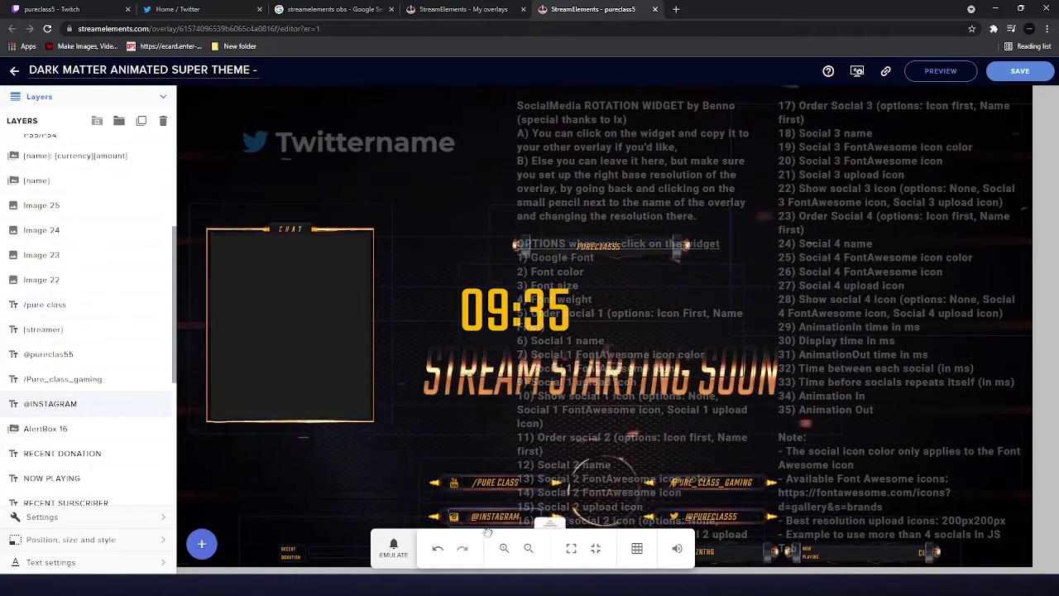
{"action": "left_click", "coordinate": [55, 356]}
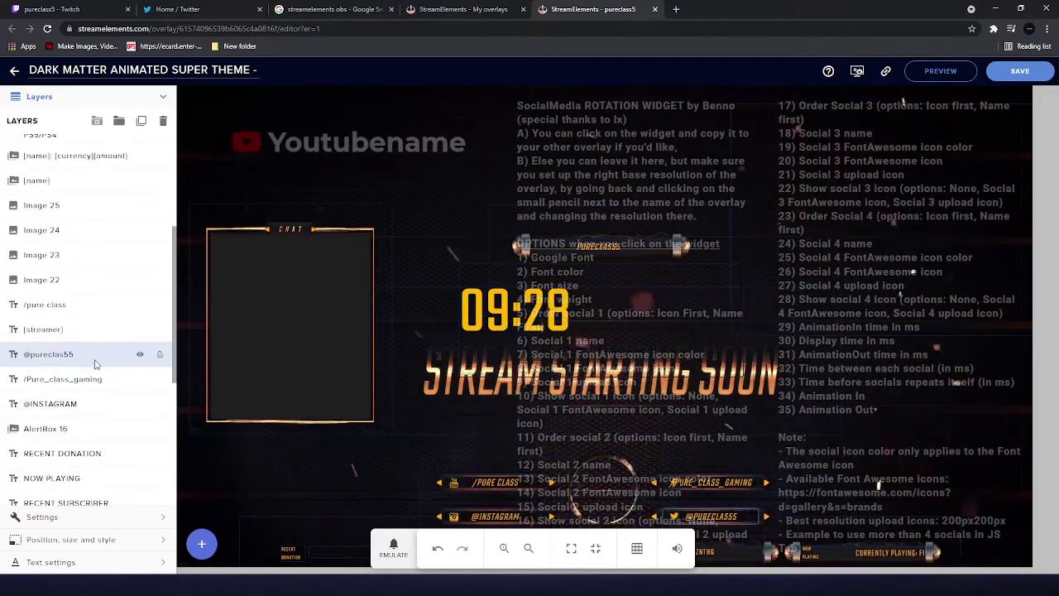
{"action": "left_click", "coordinate": [104, 516]}
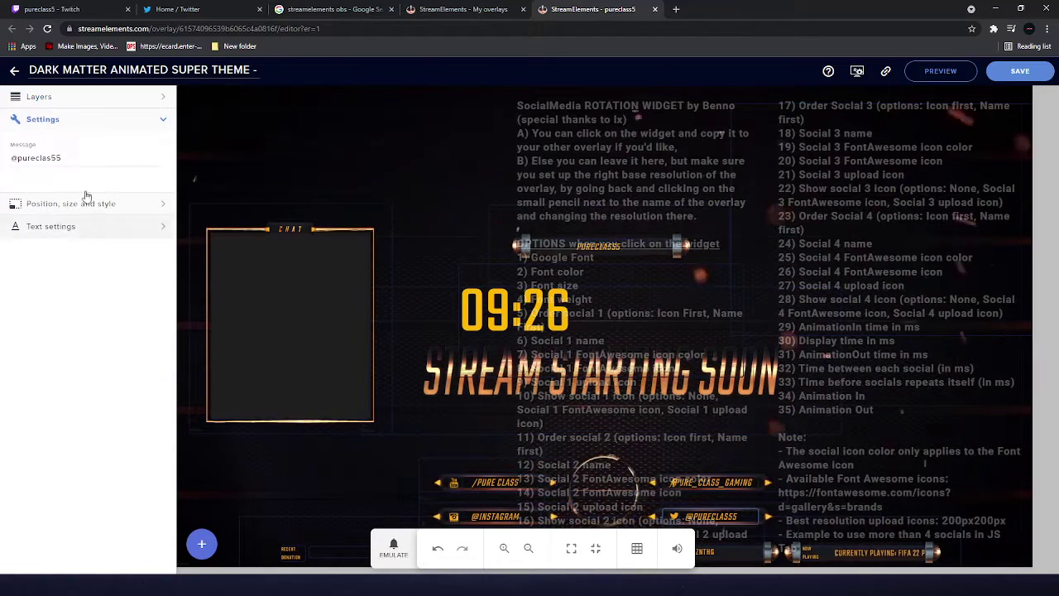
Step: Replace the Twitter handle message with test text, restore the channel handle, and return to the layer list
{"action": "left_click_drag", "start_coordinate": [74, 161], "coordinate": [32, 177]}
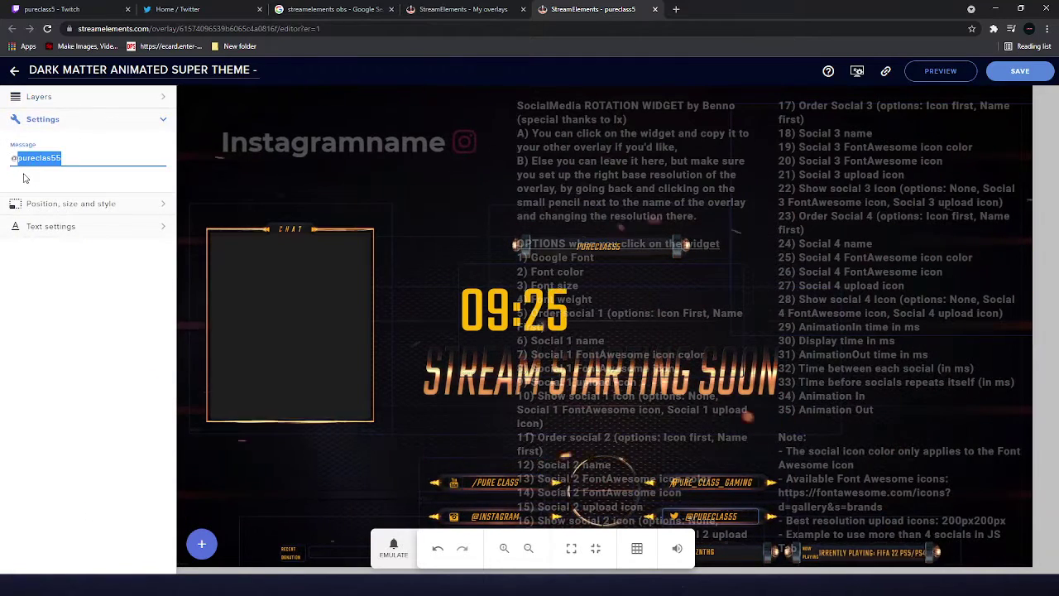
{"action": "type", "text": "hbshjfbjhfsd"}
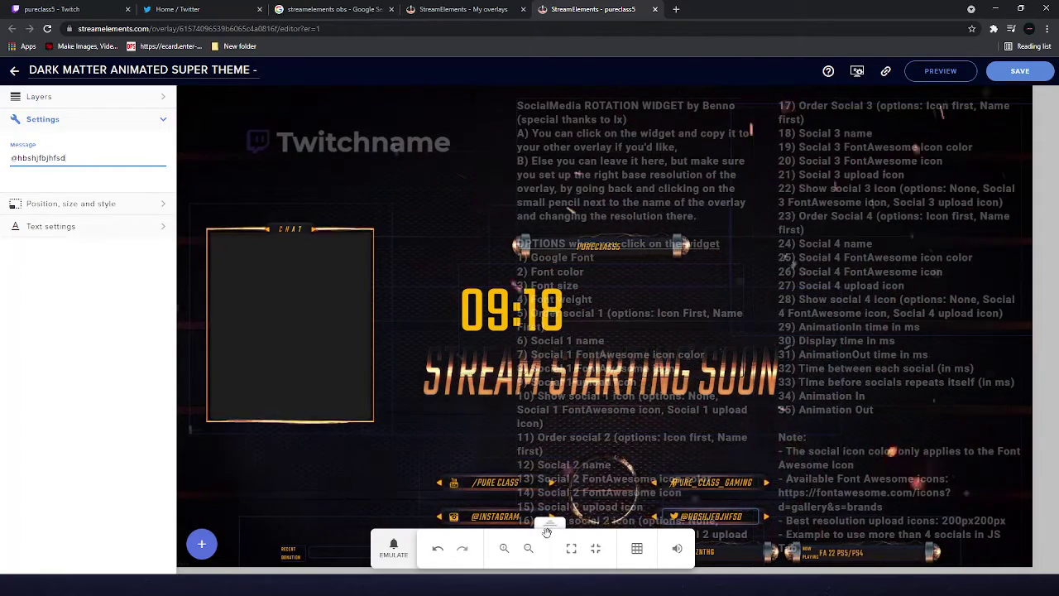
{"action": "left_click_drag", "start_coordinate": [549, 521], "coordinate": [527, 122]}
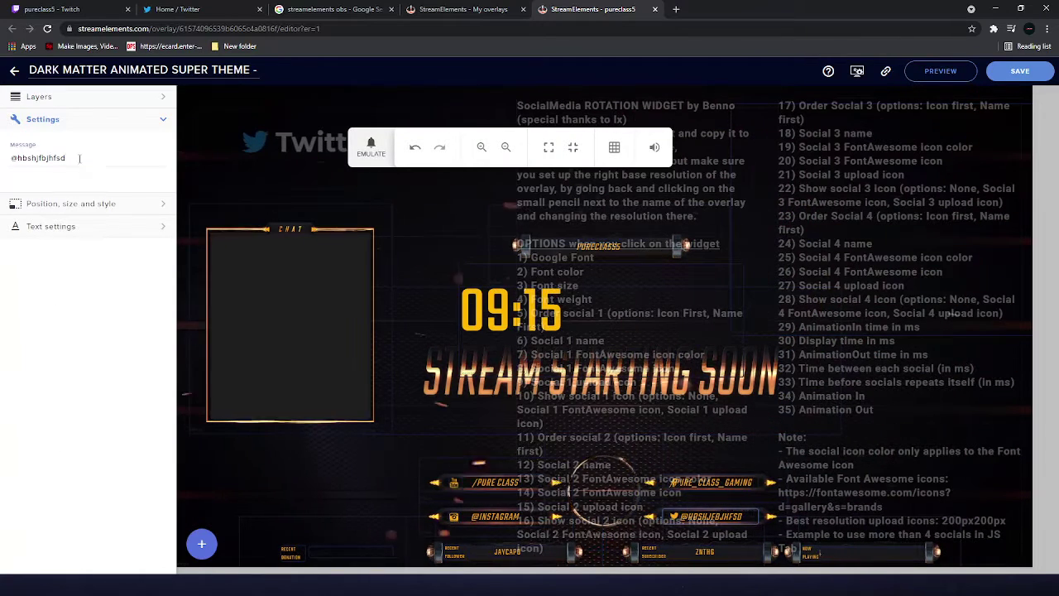
{"action": "key", "text": "BackSpace"}
{"action": "key", "text": "BackSpace"}
{"action": "key", "text": "BackSpace"}
{"action": "key", "text": "BackSpace"}
{"action": "key", "text": "BackSpace"}
{"action": "key", "text": "BackSpace"}
{"action": "key", "text": "BackSpace"}
{"action": "key", "text": "BackSpace"}
{"action": "key", "text": "BackSpace"}
{"action": "key", "text": "BackSpace"}
{"action": "key", "text": "BackSpace"}
{"action": "key", "text": "BackSpace"}
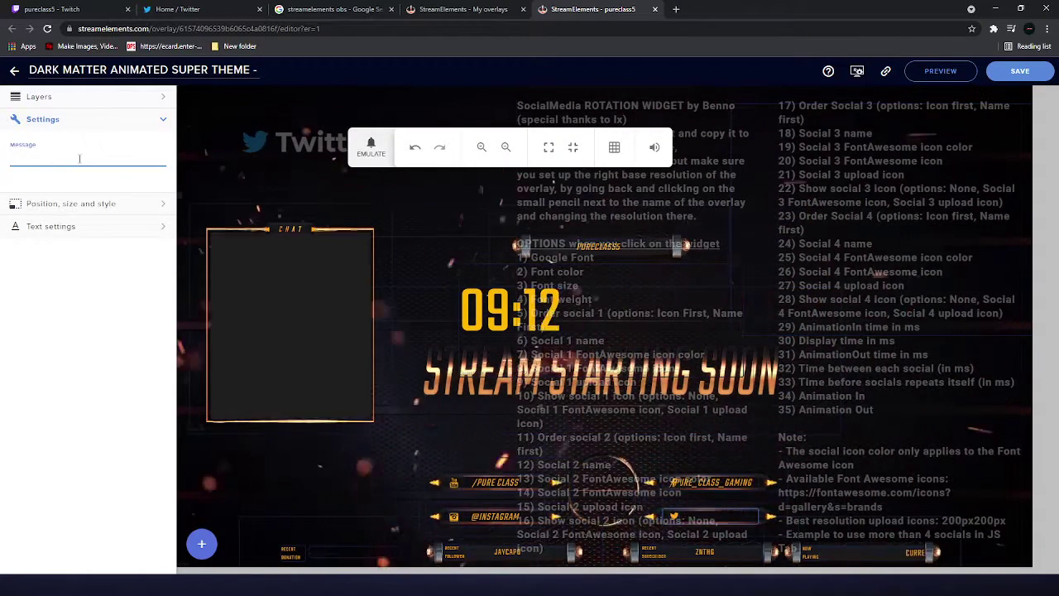
{"action": "type", "text": "@pu"}
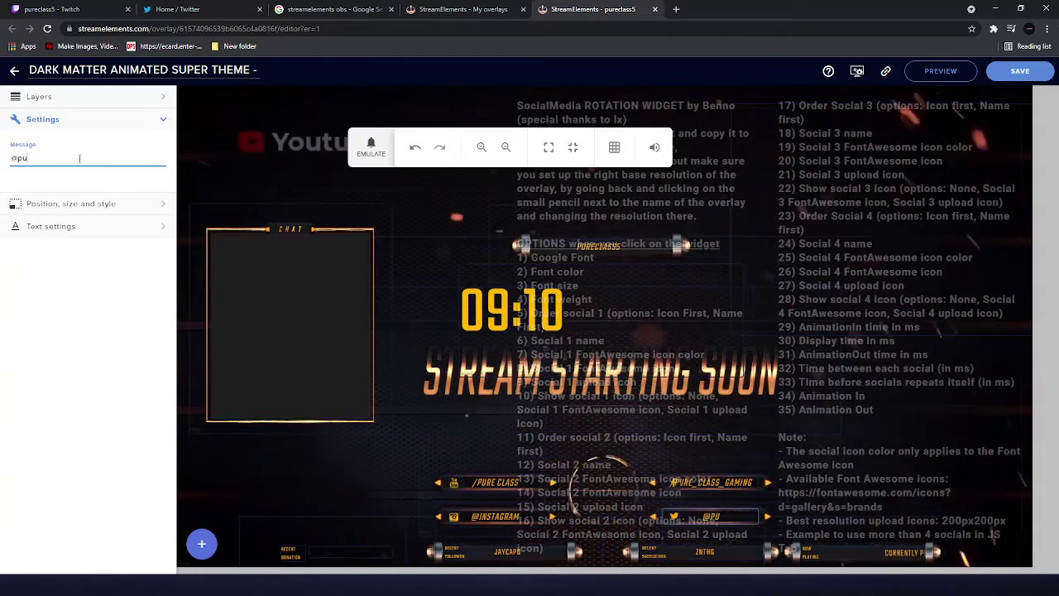
{"action": "type", "text": "reclass5"}
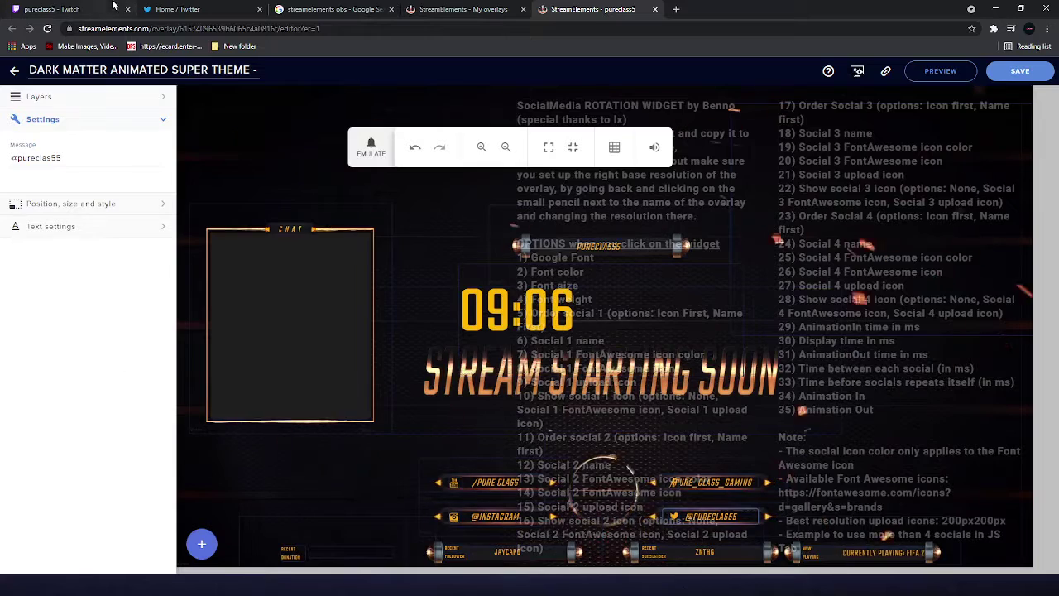
{"action": "left_click", "coordinate": [166, 119]}
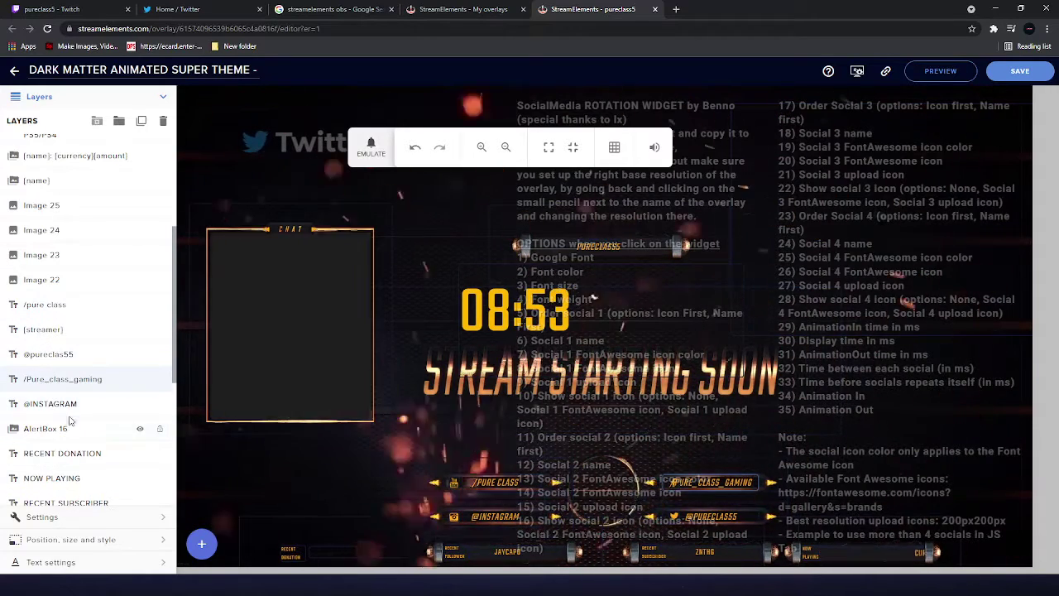
{"action": "left_click", "coordinate": [58, 403]}
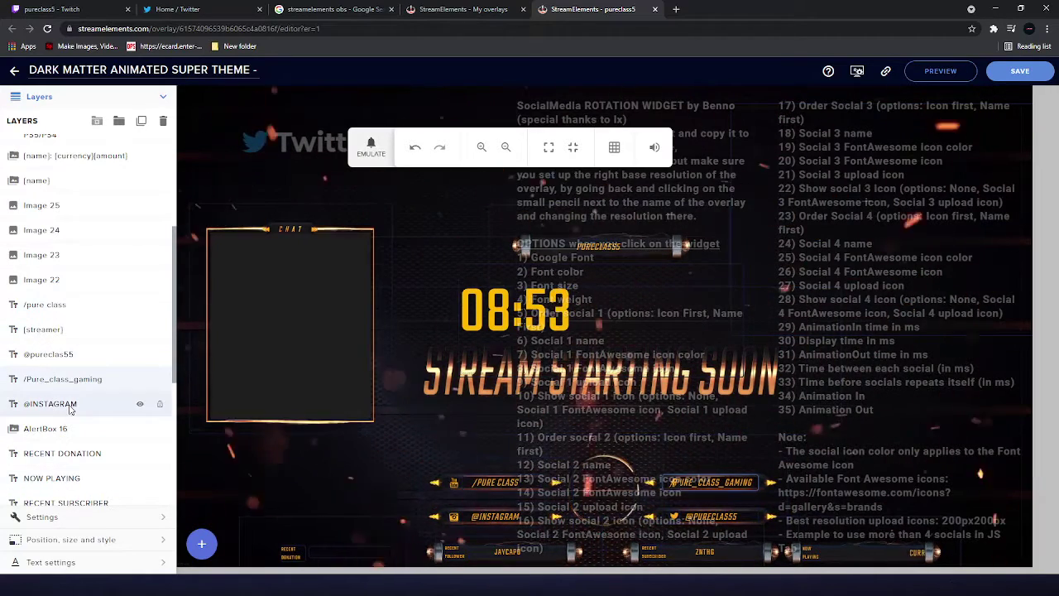
{"action": "left_click", "coordinate": [85, 522]}
{"action": "left_click_drag", "start_coordinate": [70, 157], "coordinate": [16, 150]}
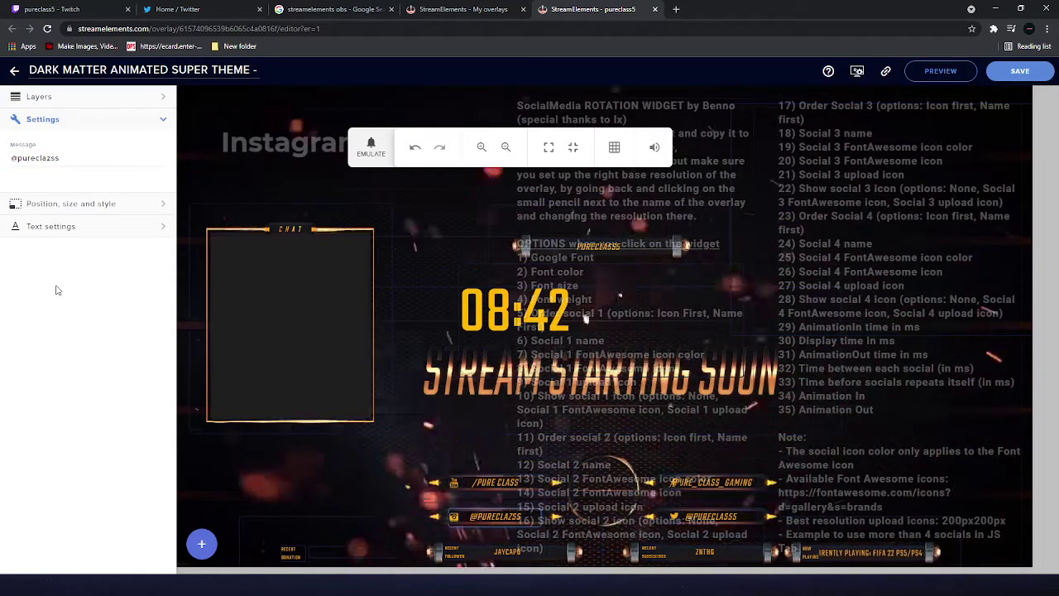
{"action": "triple_click", "coordinate": [74, 163]}
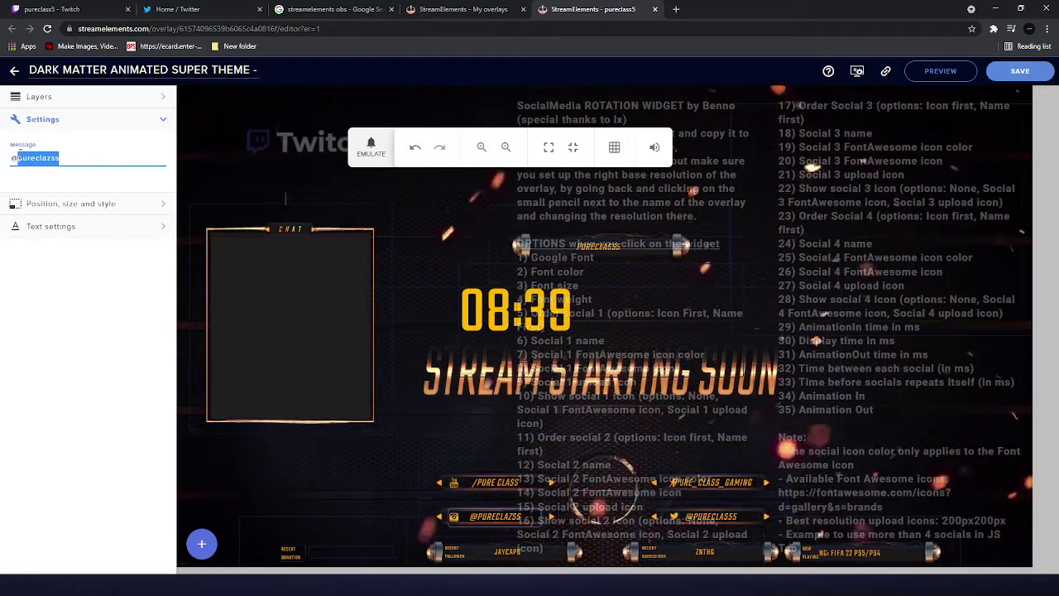
Step: In the layer list, hide the selected handle text layer, then make it visible again
{"action": "left_click", "coordinate": [170, 97]}
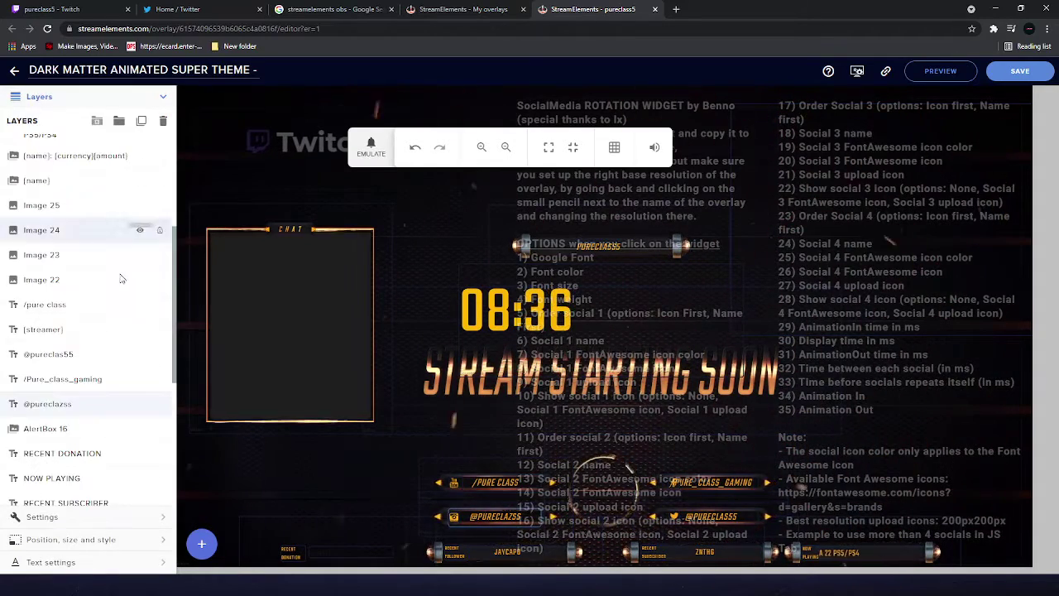
{"action": "scroll", "coordinate": [115, 469], "scroll_direction": "down", "scroll_amount": 3}
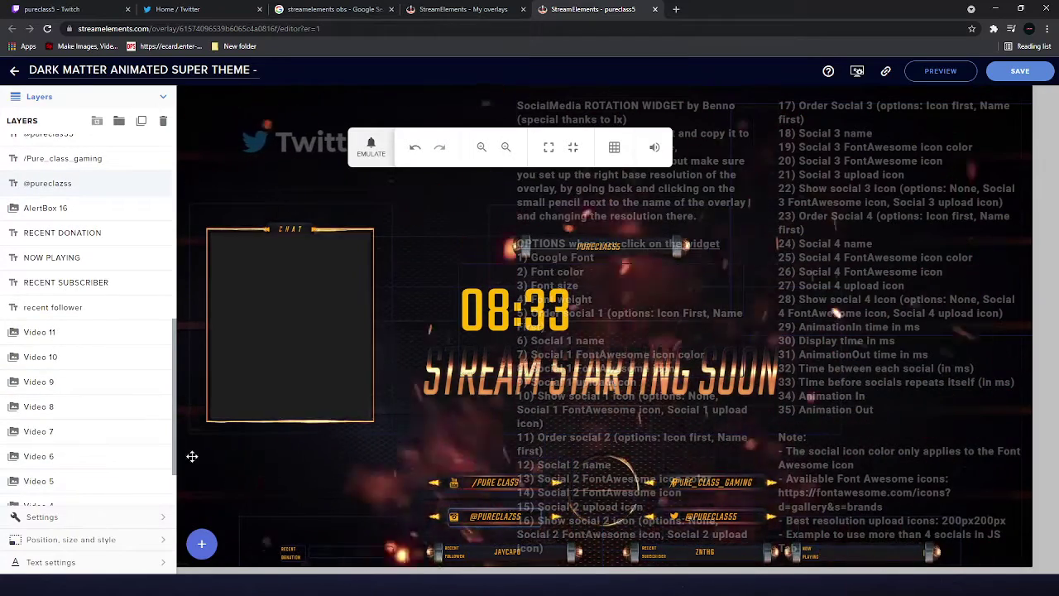
{"action": "scroll", "coordinate": [109, 277], "scroll_direction": "up", "scroll_amount": 1}
{"action": "left_click", "coordinate": [142, 239]}
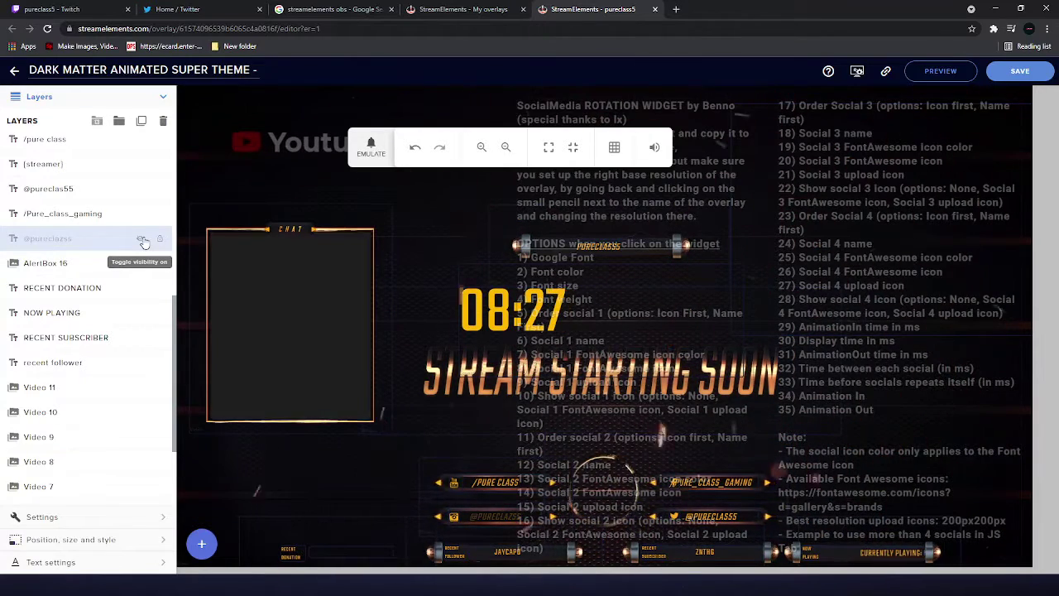
{"action": "left_click", "coordinate": [142, 239]}
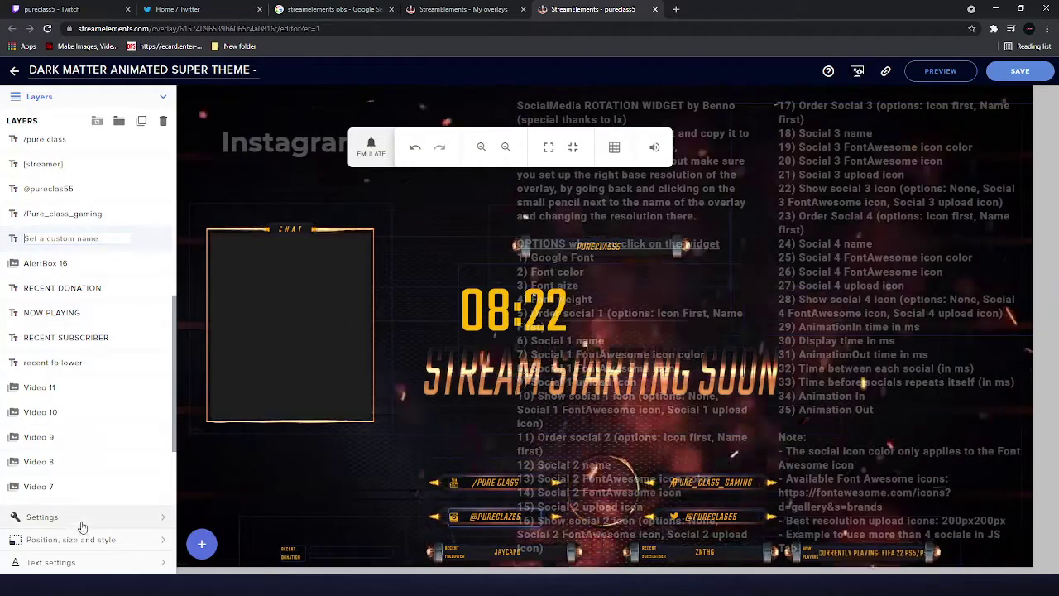
{"action": "left_click", "coordinate": [43, 516]}
{"action": "left_click_drag", "start_coordinate": [60, 158], "coordinate": [18, 159]}
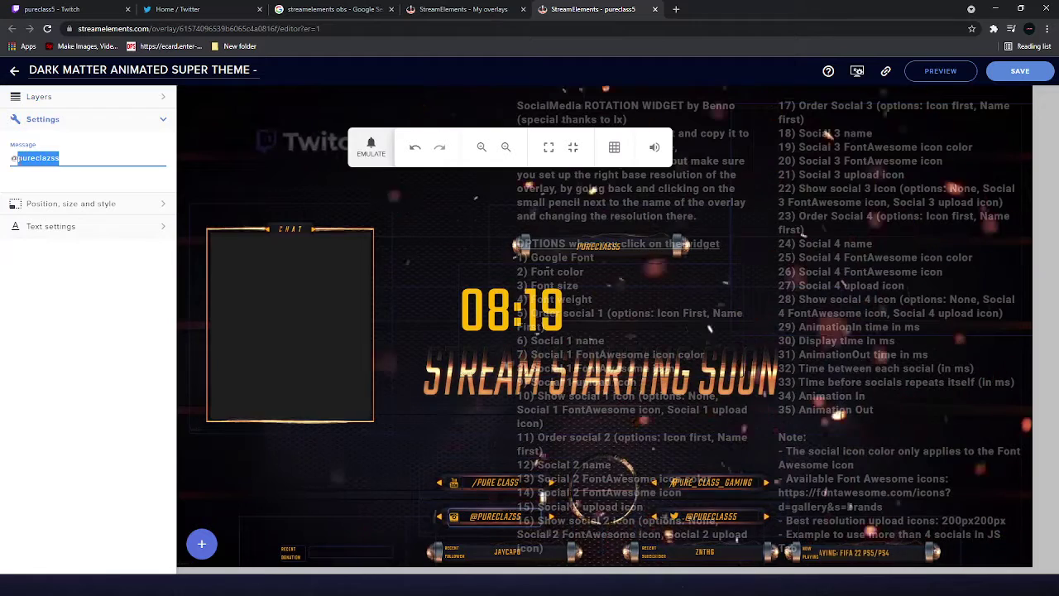
{"action": "type", "text": "Inst"}
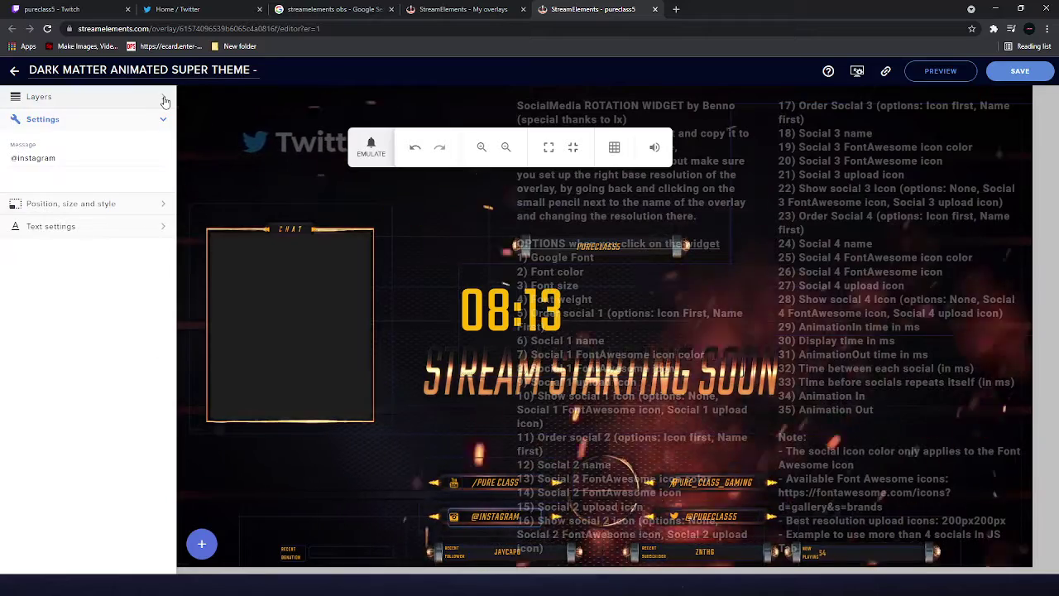
Step: Pick the next channel-handle text layer from the layer list and open its message settings
{"action": "left_click", "coordinate": [149, 96]}
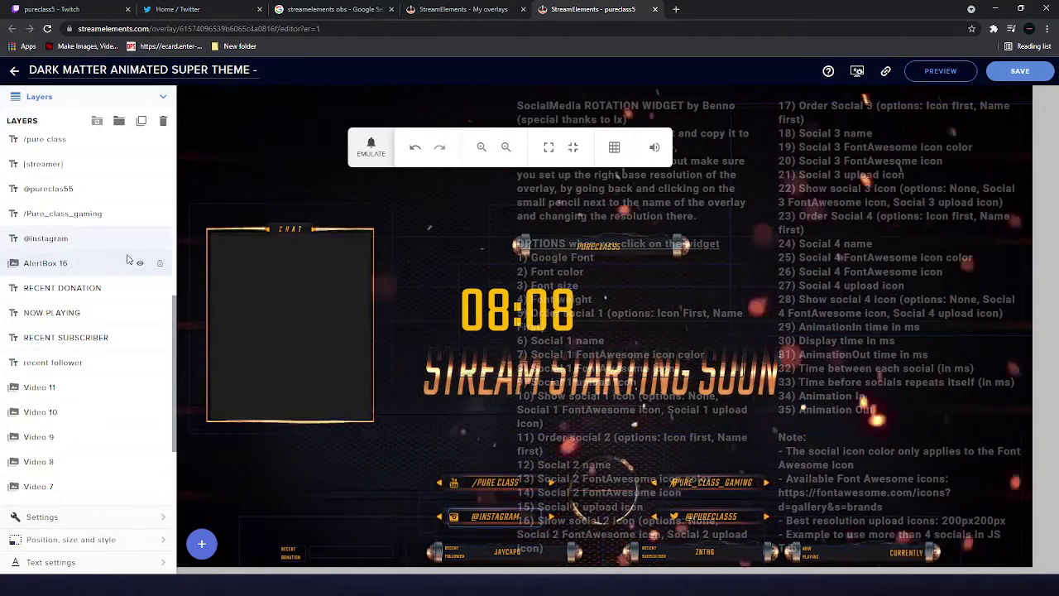
{"action": "left_click", "coordinate": [51, 190]}
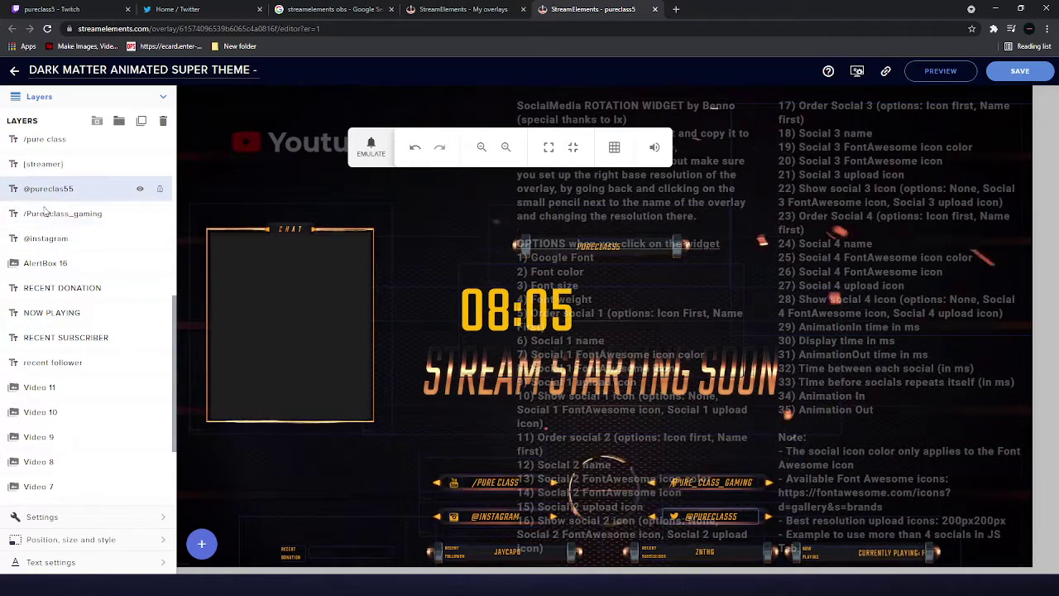
{"action": "left_click", "coordinate": [53, 521]}
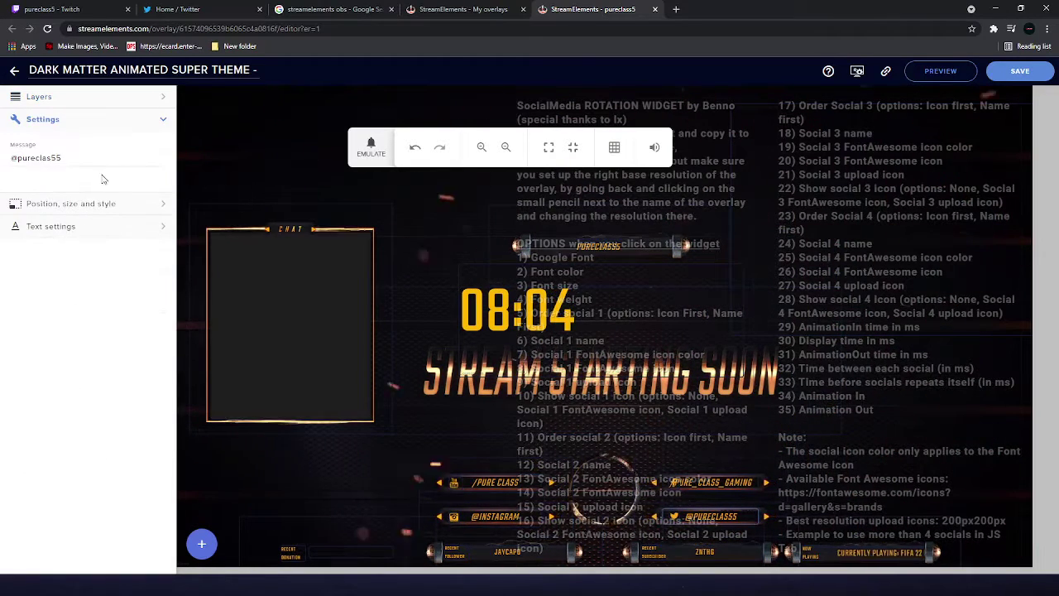
Step: Try the message 'i love you', then restore the channel handle and go back to the layers
{"action": "left_click_drag", "start_coordinate": [63, 157], "coordinate": [18, 159]}
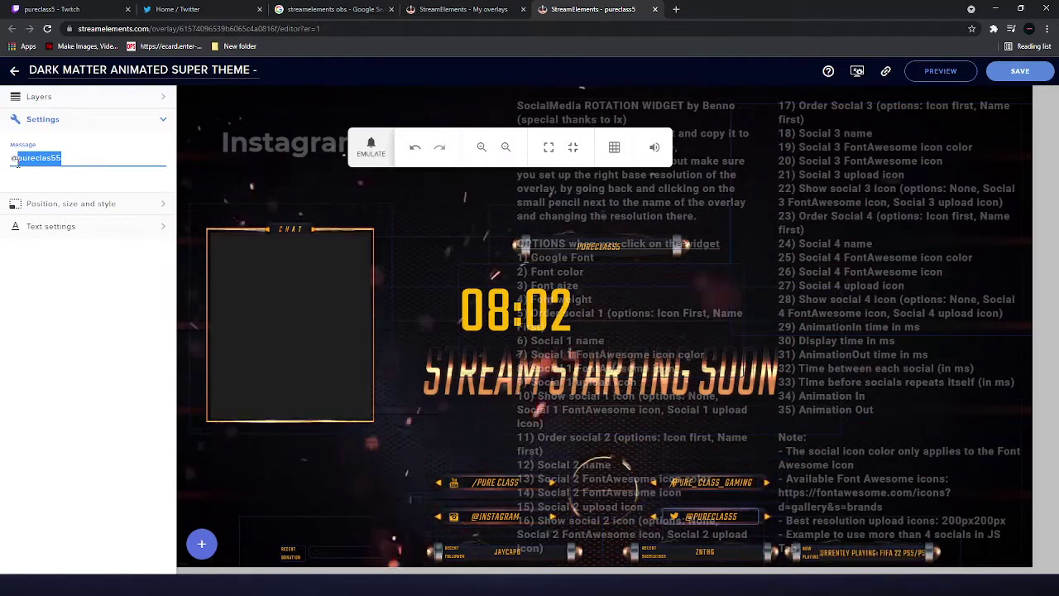
{"action": "type", "text": "i lo"}
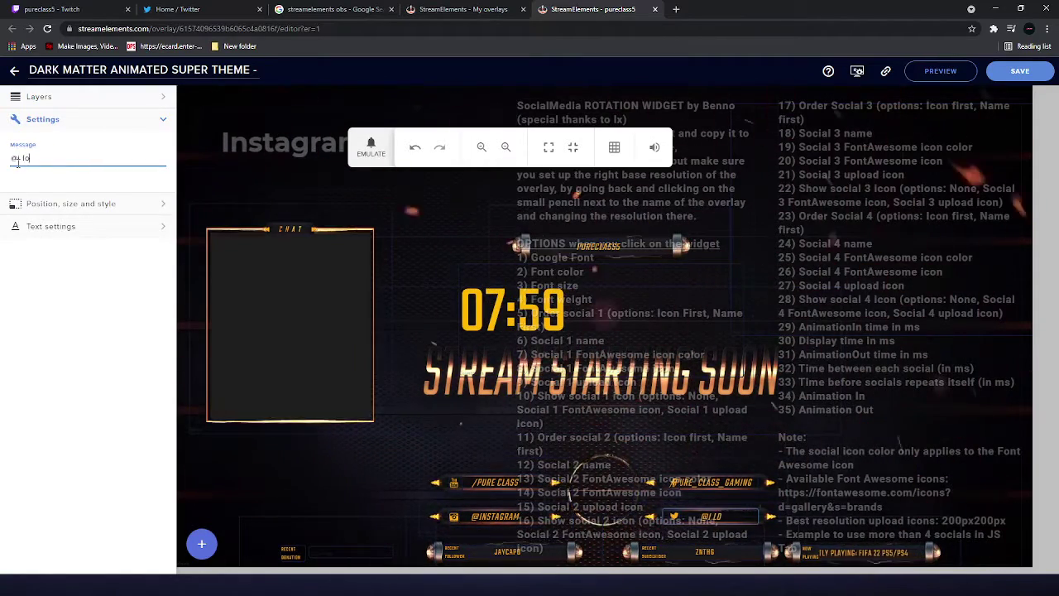
{"action": "type", "text": "ve you"}
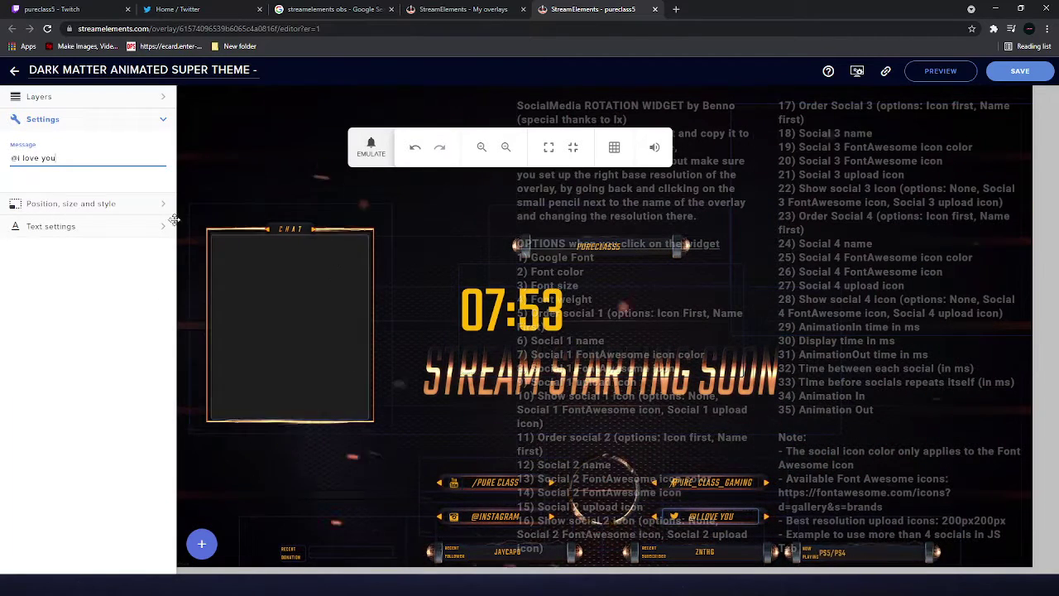
{"action": "left_click_drag", "start_coordinate": [22, 151], "coordinate": [18, 151]}
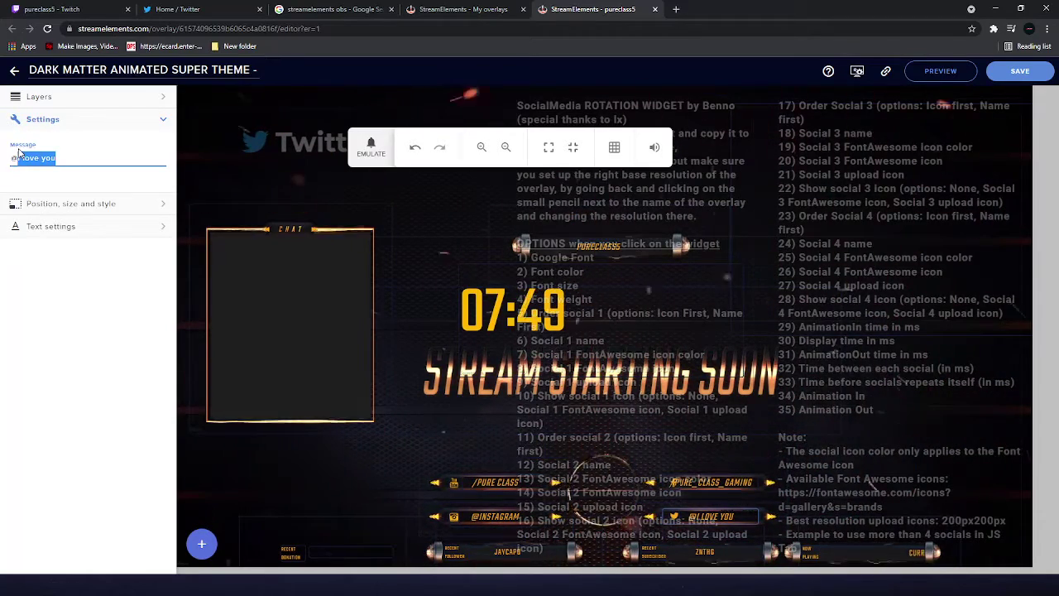
{"action": "type", "text": "pureclas"}
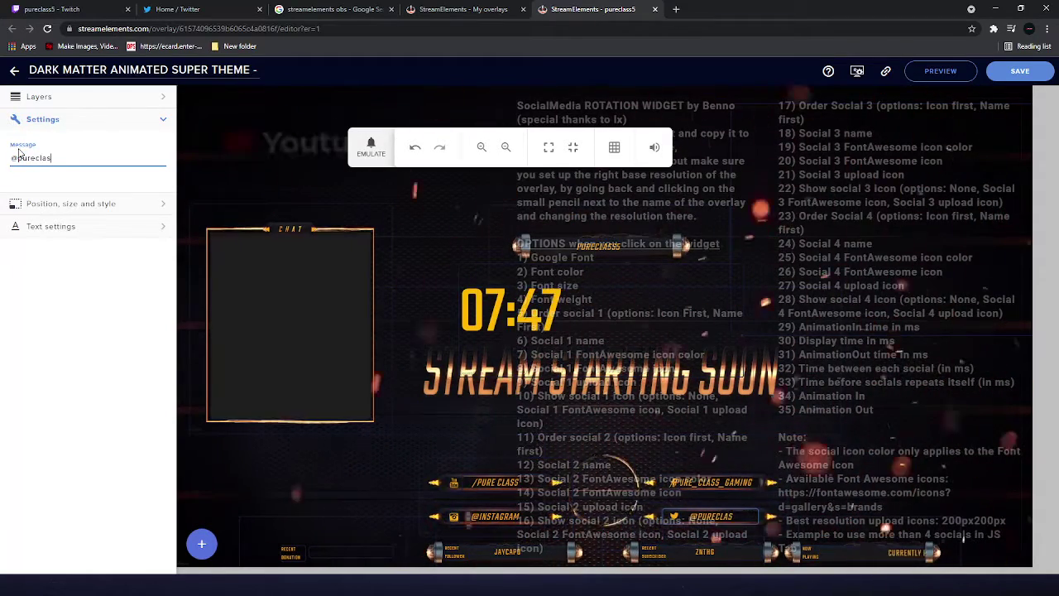
{"action": "type", "text": "s5"}
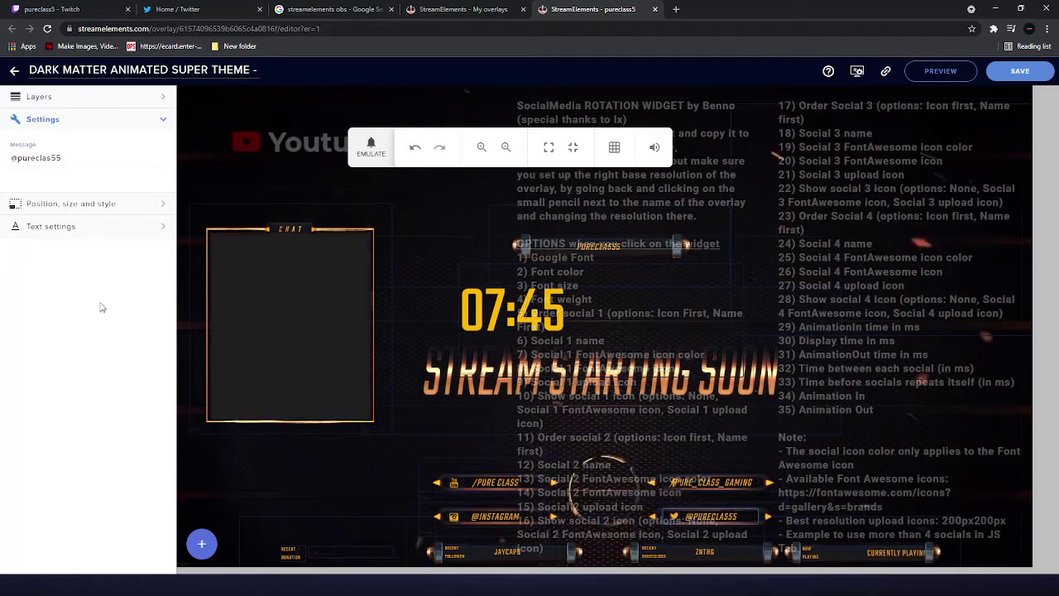
{"action": "left_click", "coordinate": [165, 98]}
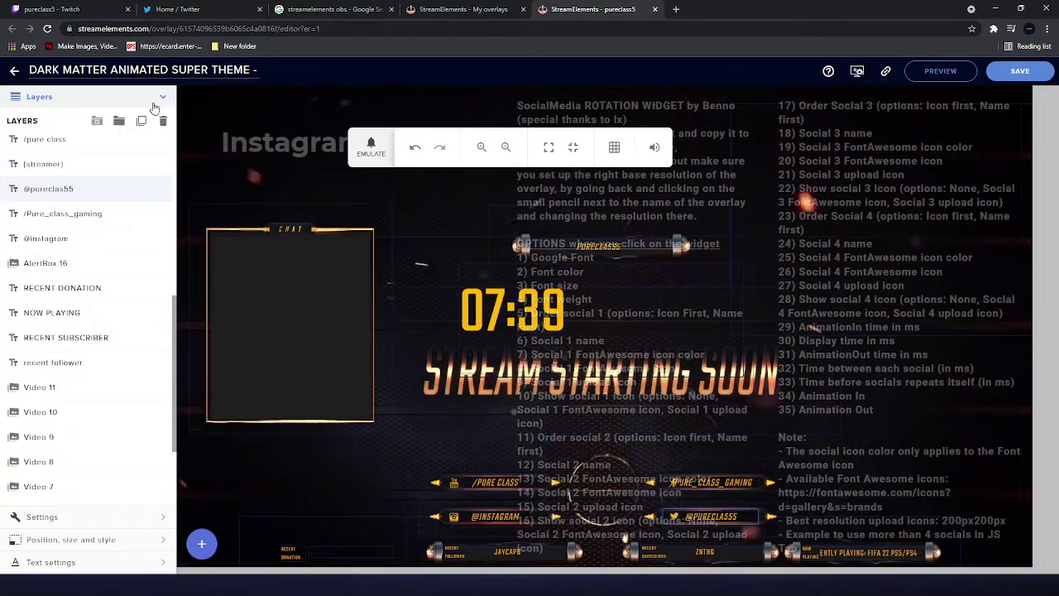
Step: Scroll through the layer list and save the Dark Matter overlay
{"action": "scroll", "coordinate": [151, 287], "scroll_direction": "down", "scroll_amount": 3}
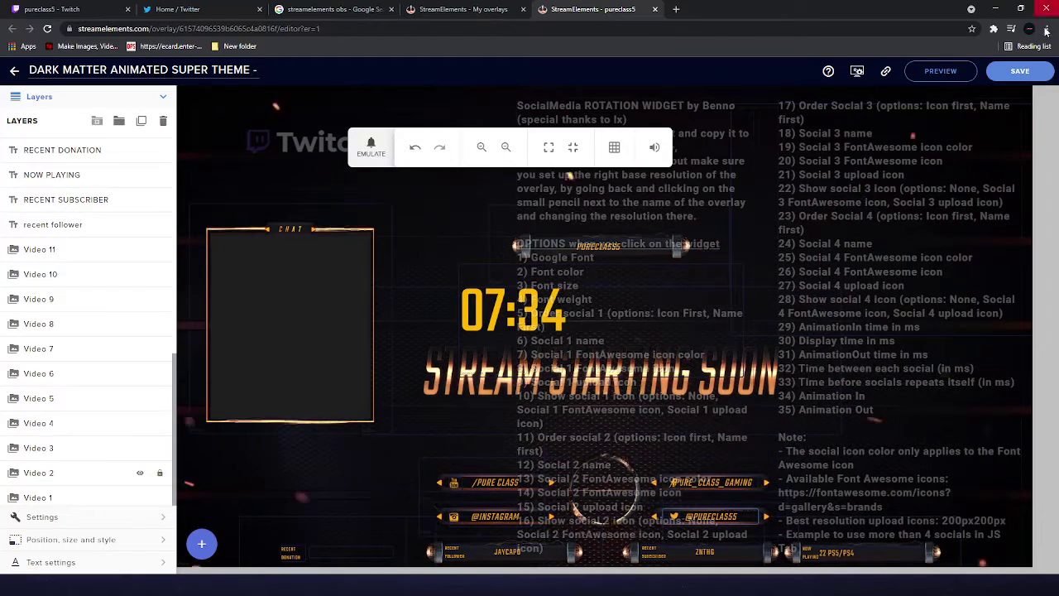
{"action": "left_click", "coordinate": [1020, 71]}
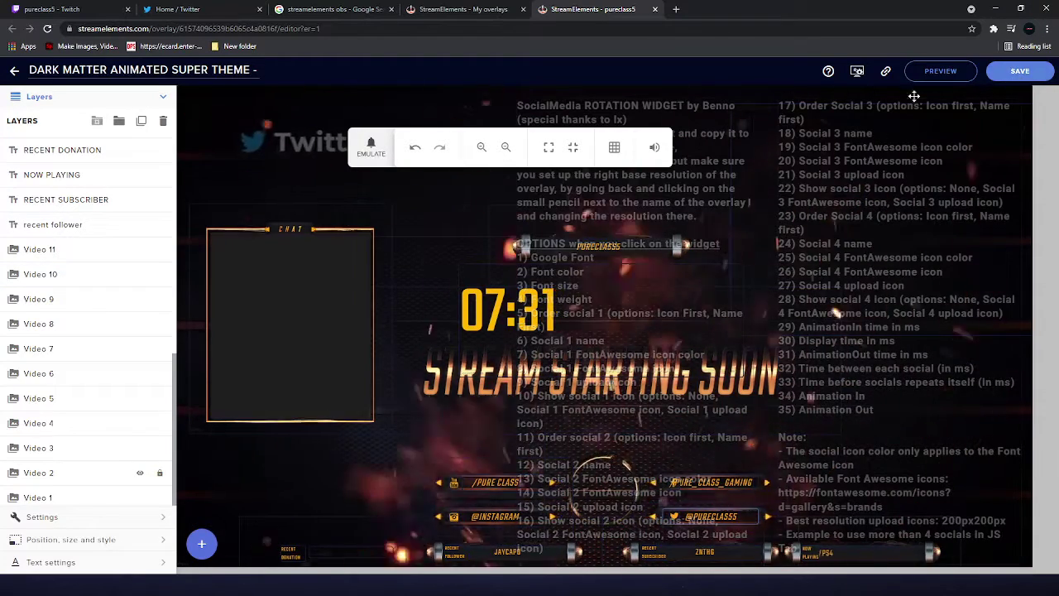